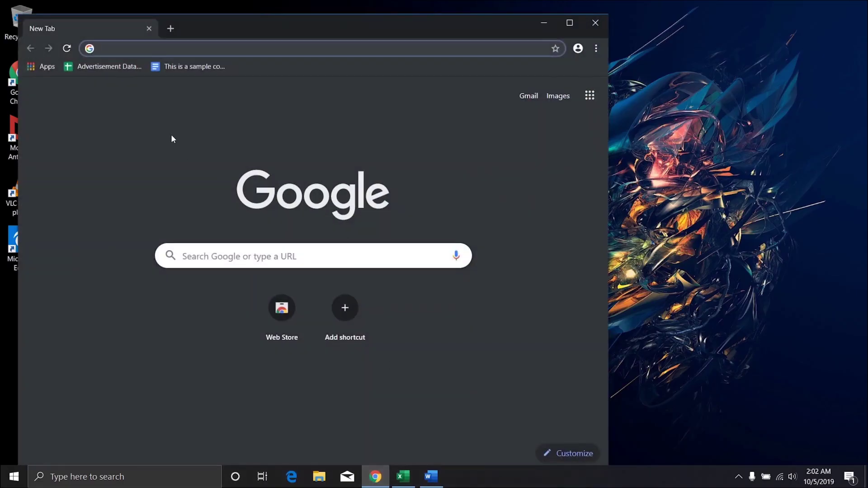
Step: Open the Advertisement Dataset, check its disabled export options, and test selecting B3:C5 and D5:F12
{"action": "left_click", "coordinate": [99, 72]}
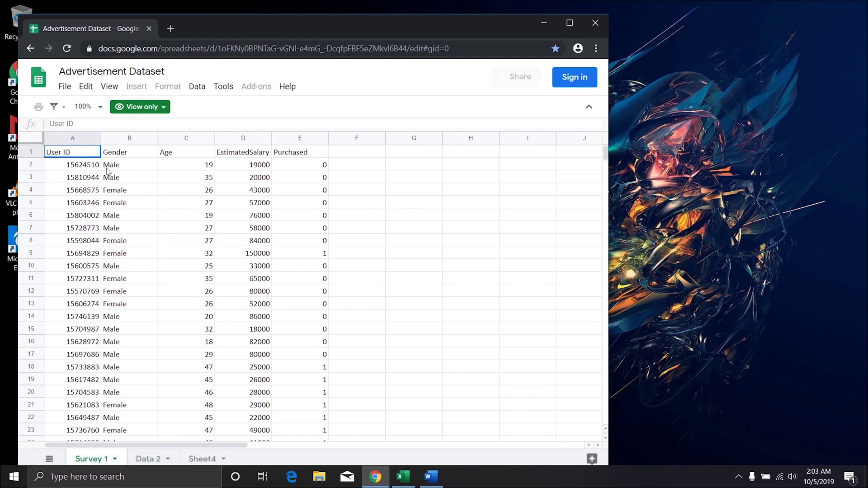
{"action": "left_click", "coordinate": [65, 87]}
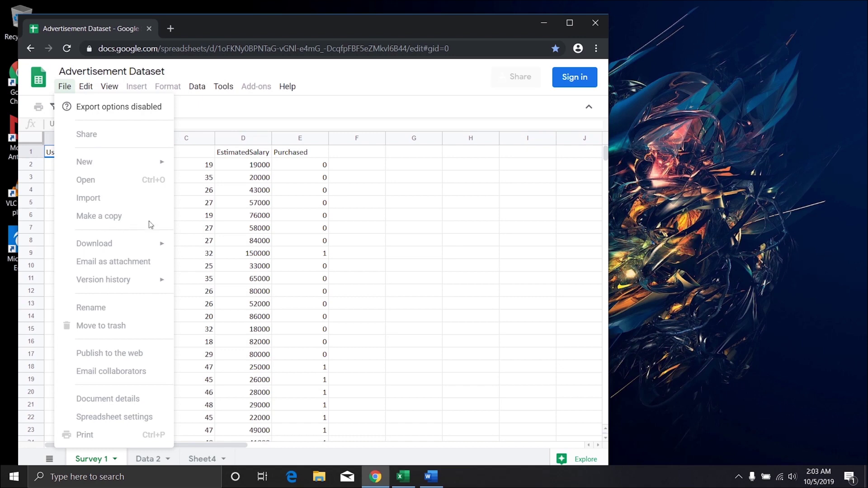
{"action": "left_click", "coordinate": [365, 259]}
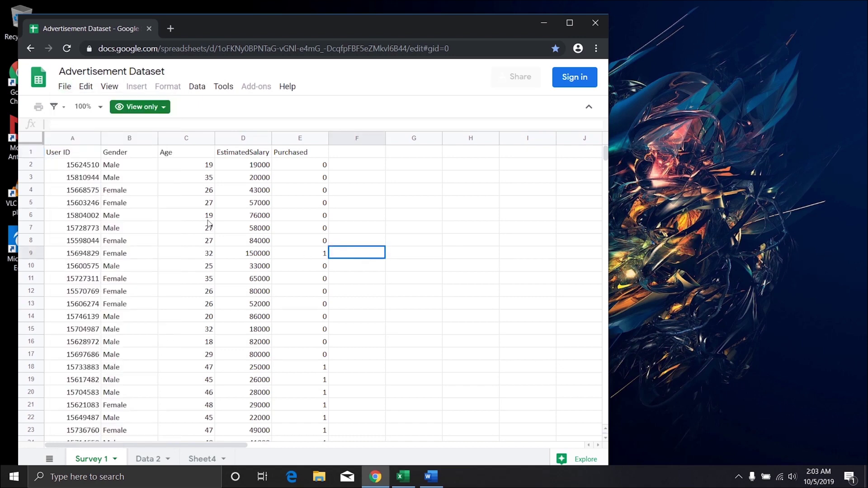
{"action": "left_click_drag", "start_coordinate": [131, 178], "coordinate": [171, 207]}
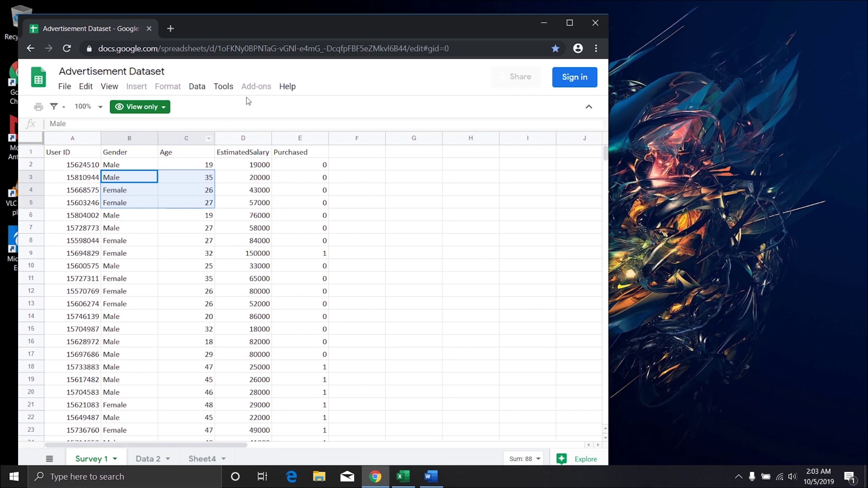
{"action": "left_click_drag", "start_coordinate": [235, 202], "coordinate": [346, 290]}
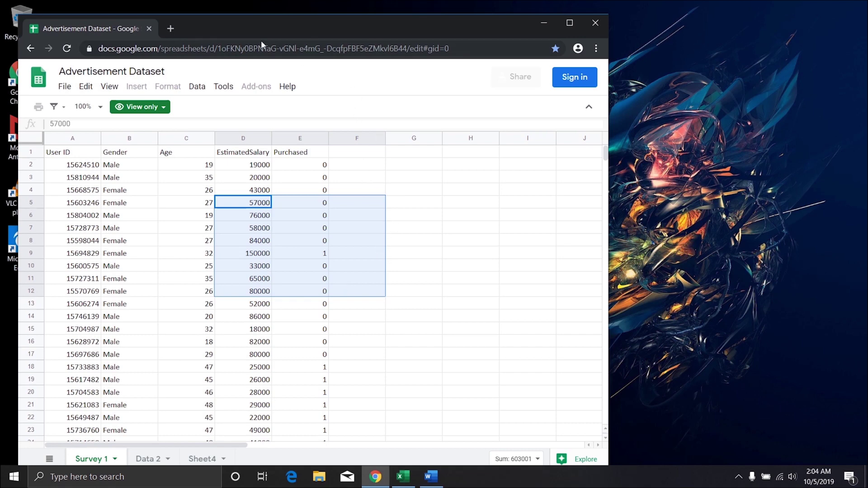
Step: Replace 'edit#gid=0' at the end of the sheet URL with 'htmlview' and load it
{"action": "left_click", "coordinate": [500, 48]}
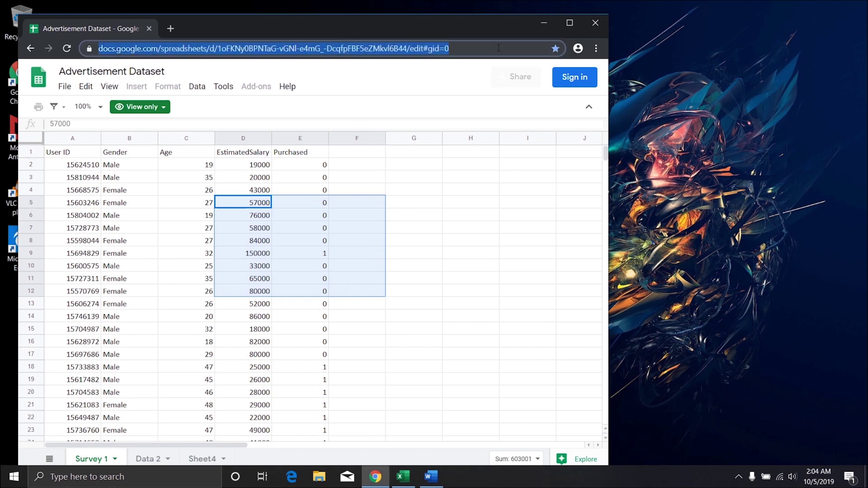
{"action": "left_click", "coordinate": [499, 48]}
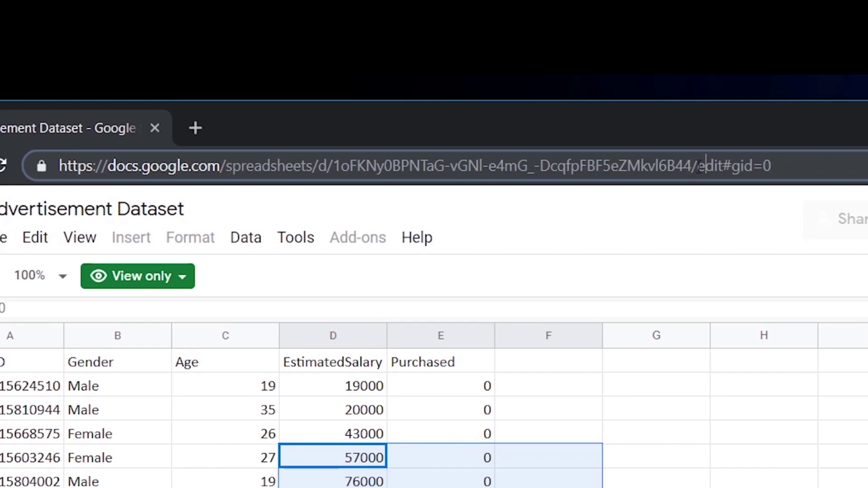
{"action": "left_click_drag", "start_coordinate": [699, 167], "coordinate": [787, 167]}
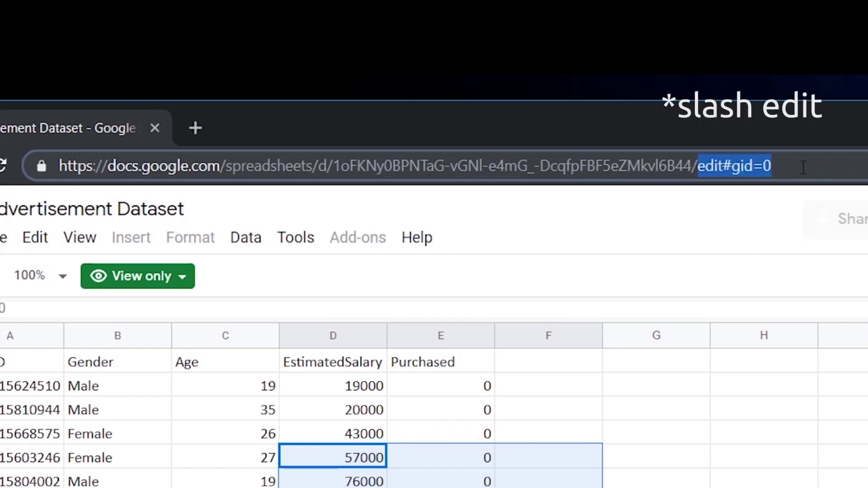
{"action": "key", "text": "BackSpace"}
{"action": "type", "text": "h"}
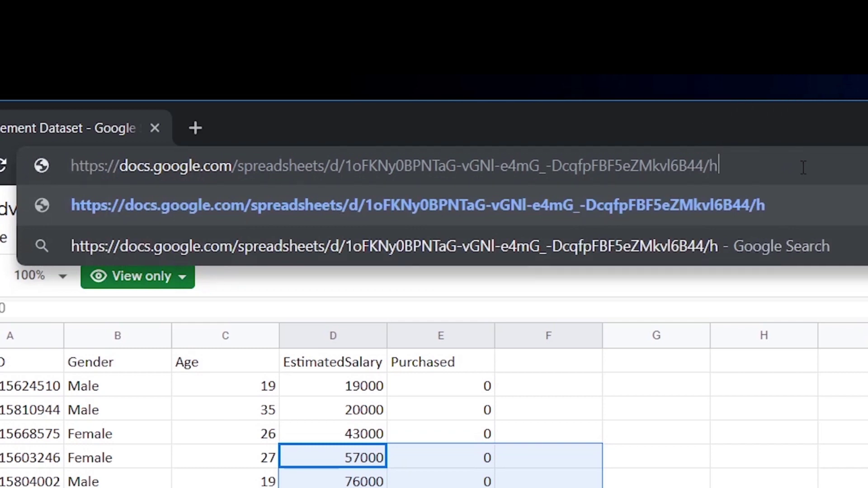
{"action": "type", "text": "tmlview"}
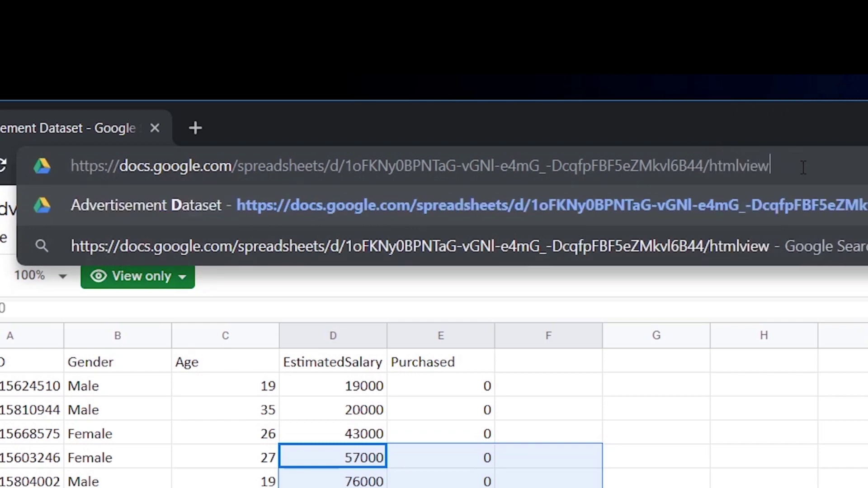
{"action": "key", "text": "Return"}
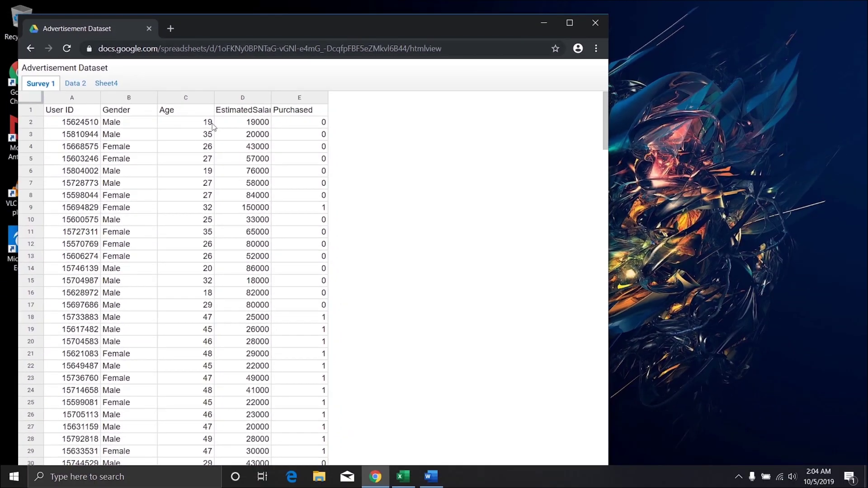
Step: Copy the table text, select the entire htmlview page, and switch to Excel Book1
{"action": "left_click_drag", "start_coordinate": [82, 121], "coordinate": [212, 258]}
{"action": "right_click", "coordinate": [216, 222]}
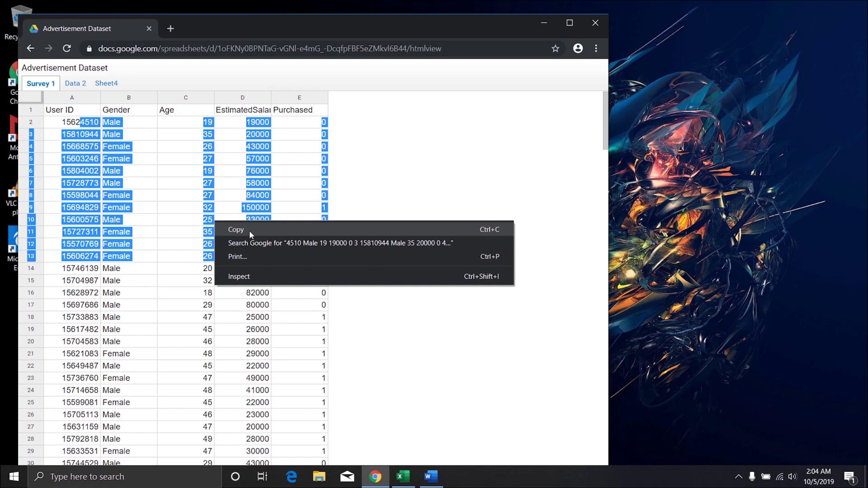
{"action": "left_click", "coordinate": [250, 231]}
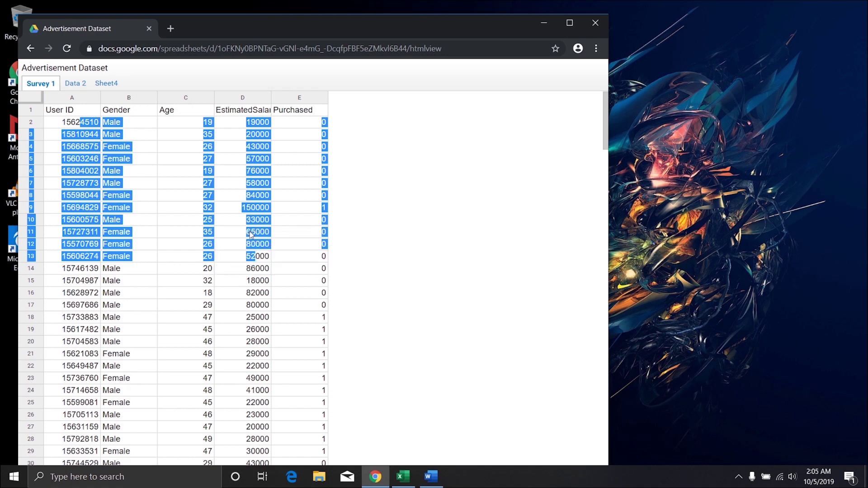
{"action": "key", "text": "ctrl+a"}
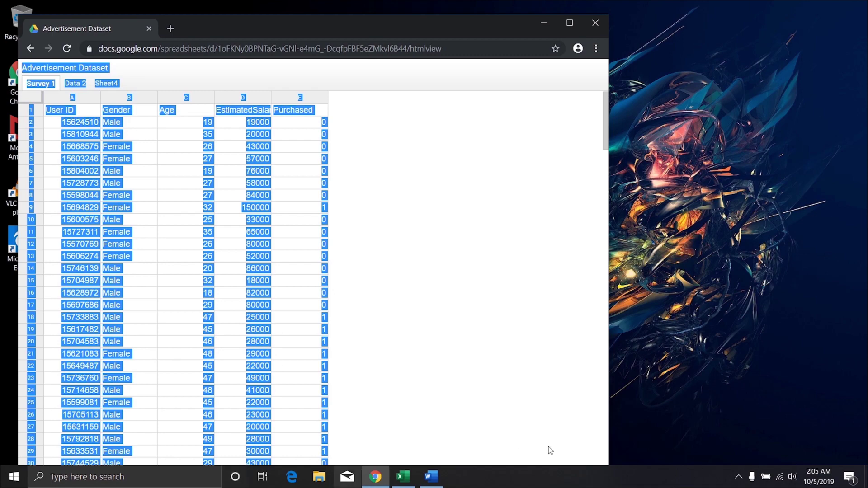
{"action": "left_click", "coordinate": [409, 482]}
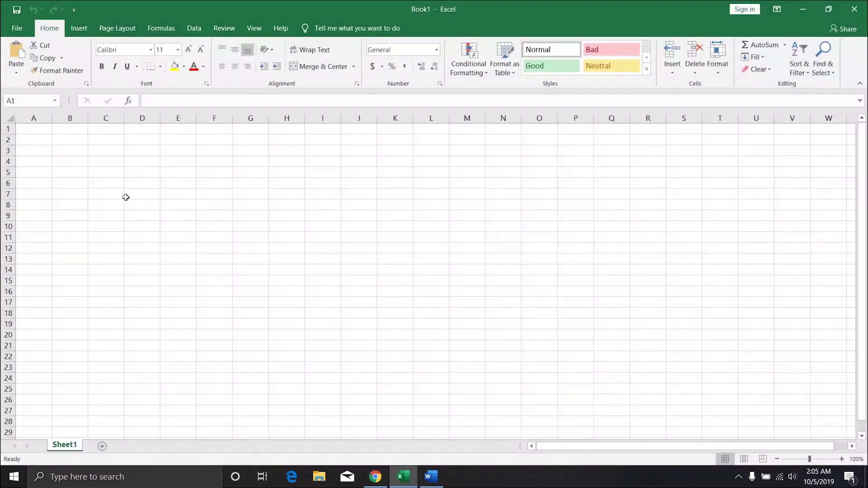
Step: Paste the copied Survey 1 data into cell A1 of Sheet1
{"action": "left_click", "coordinate": [43, 130]}
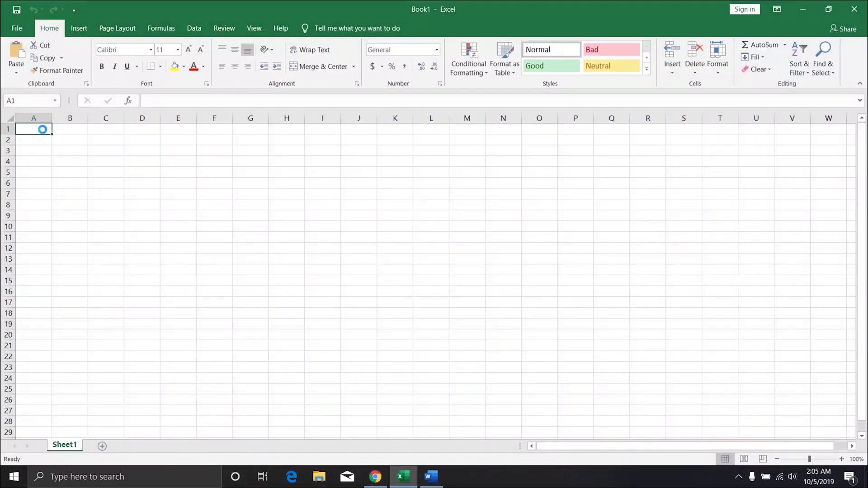
{"action": "key", "text": "ctrl+v"}
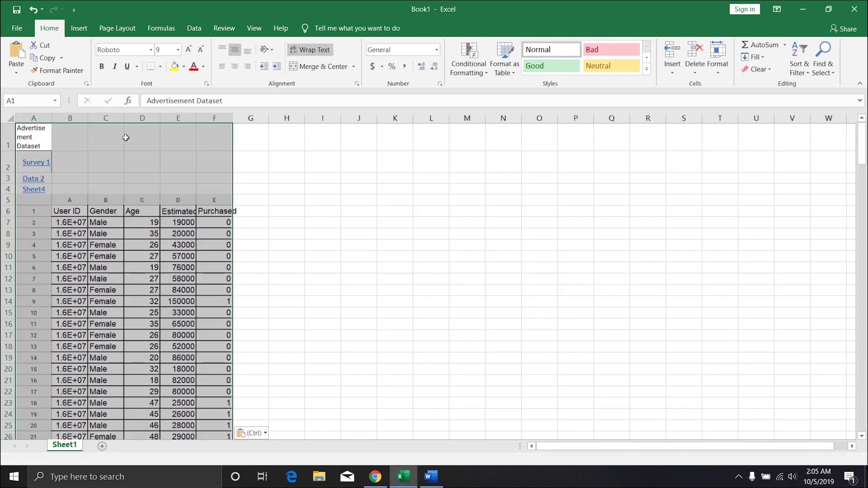
{"action": "scroll", "coordinate": [124, 140], "scroll_direction": "down", "scroll_amount": 1}
{"action": "left_click", "coordinate": [35, 162]}
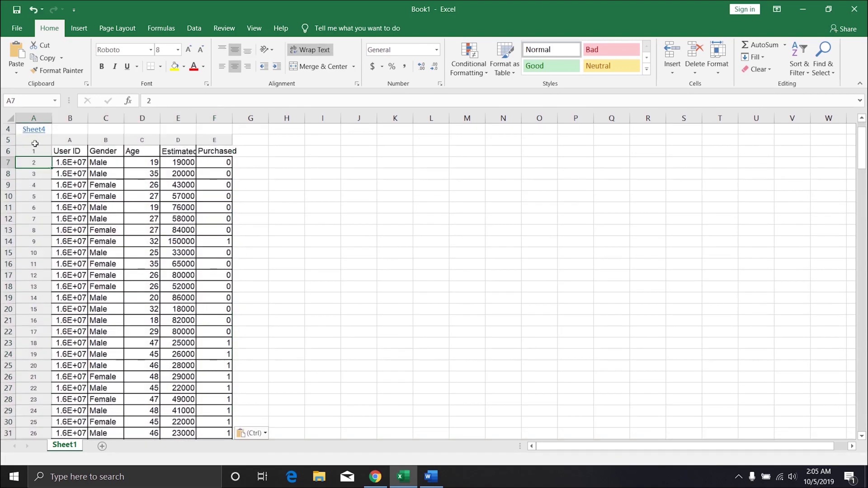
{"action": "left_click_drag", "start_coordinate": [33, 141], "coordinate": [35, 208]}
{"action": "left_click_drag", "start_coordinate": [20, 137], "coordinate": [107, 149]}
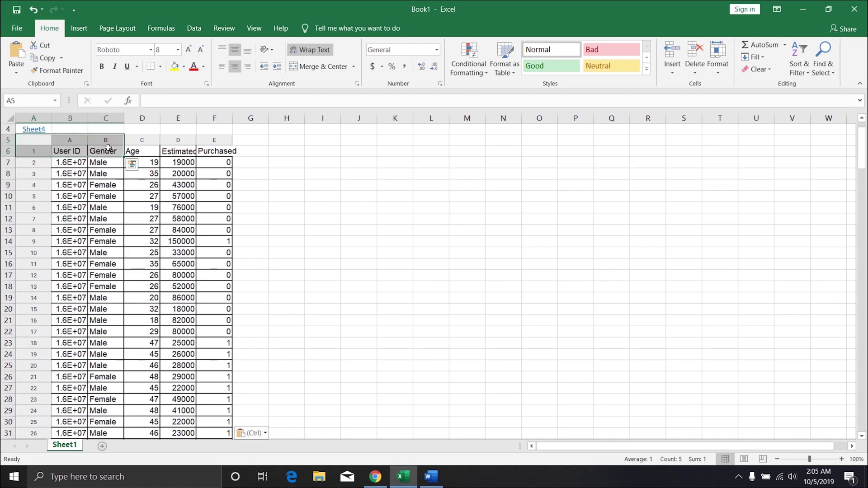
{"action": "scroll", "coordinate": [75, 134], "scroll_direction": "up", "scroll_amount": 1}
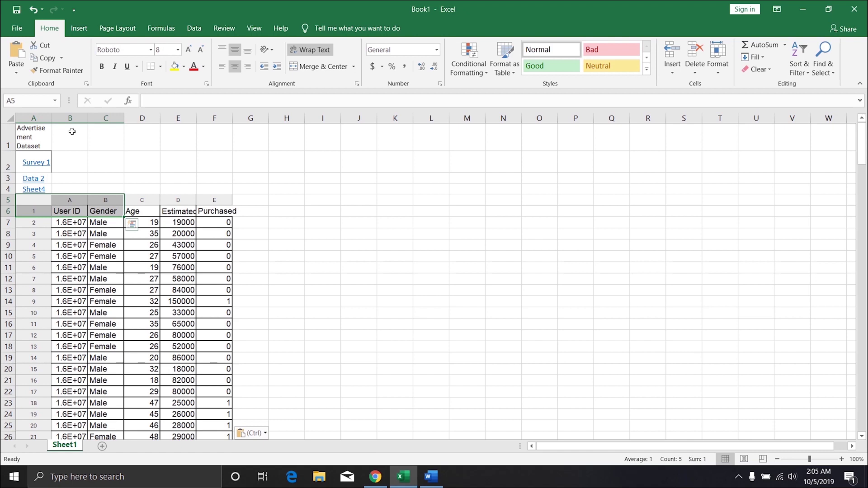
Step: Delete column A and rows 1-5 so the User ID table starts at A1
{"action": "left_click", "coordinate": [34, 118]}
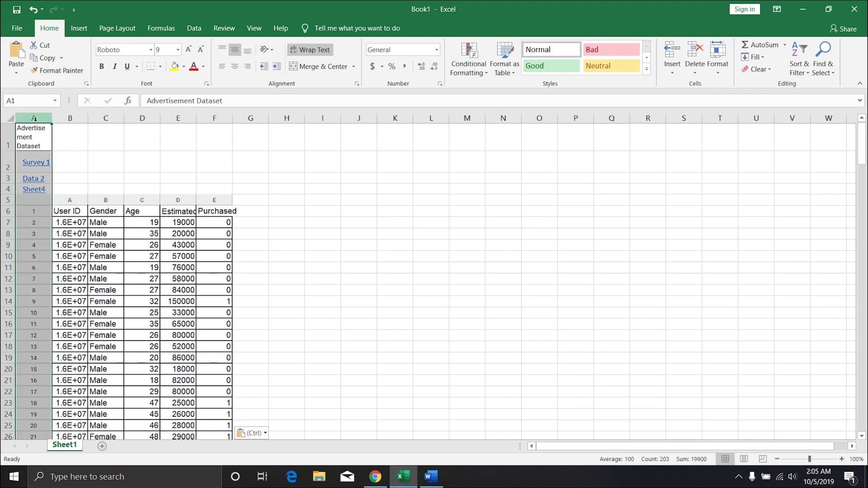
{"action": "right_click", "coordinate": [34, 118]}
{"action": "left_click", "coordinate": [54, 216]}
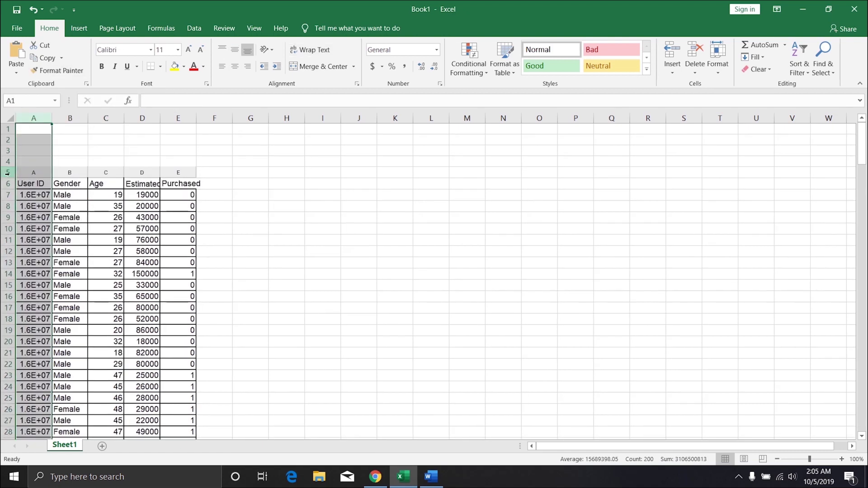
{"action": "left_click_drag", "start_coordinate": [7, 172], "coordinate": [7, 129]}
{"action": "right_click", "coordinate": [31, 150]}
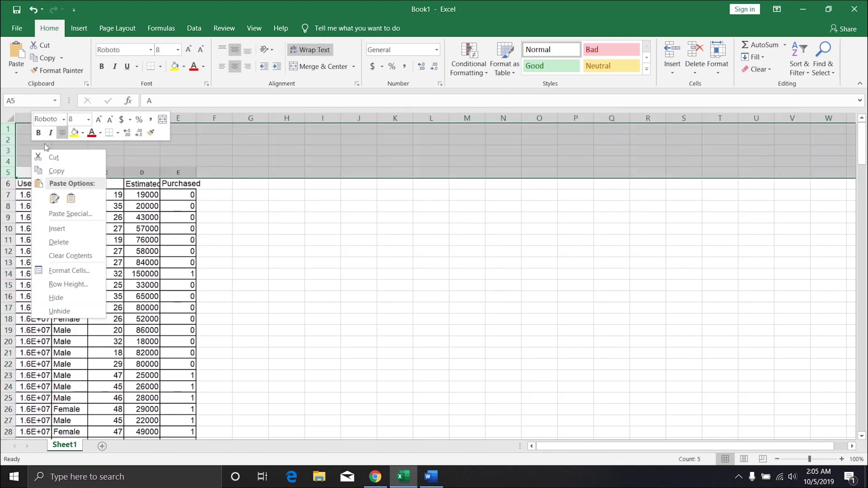
{"action": "left_click", "coordinate": [59, 242]}
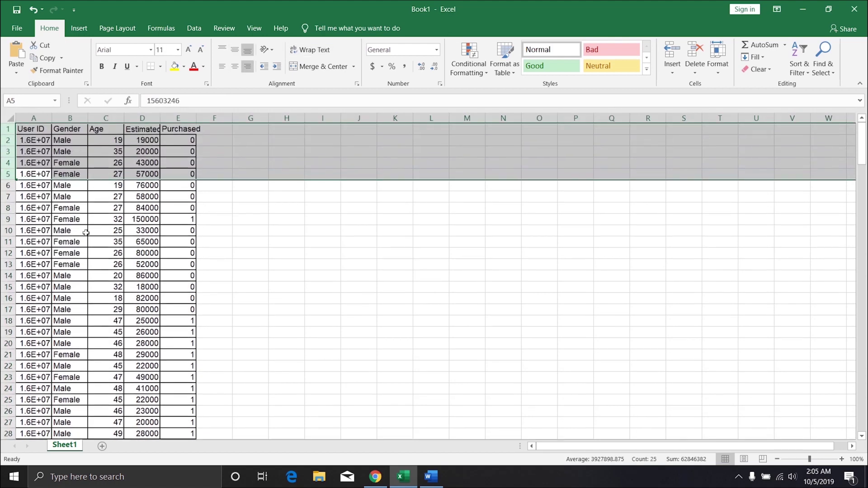
{"action": "left_click", "coordinate": [273, 194]}
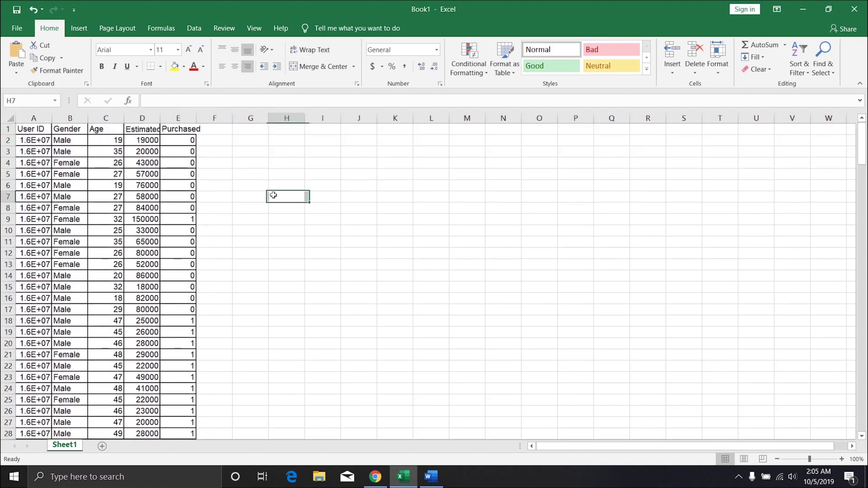
Step: Add Sheet2 and paste the copied Data 2 sales table into it, selecting the rows above it
{"action": "left_click", "coordinate": [101, 446]}
{"action": "left_click", "coordinate": [377, 477]}
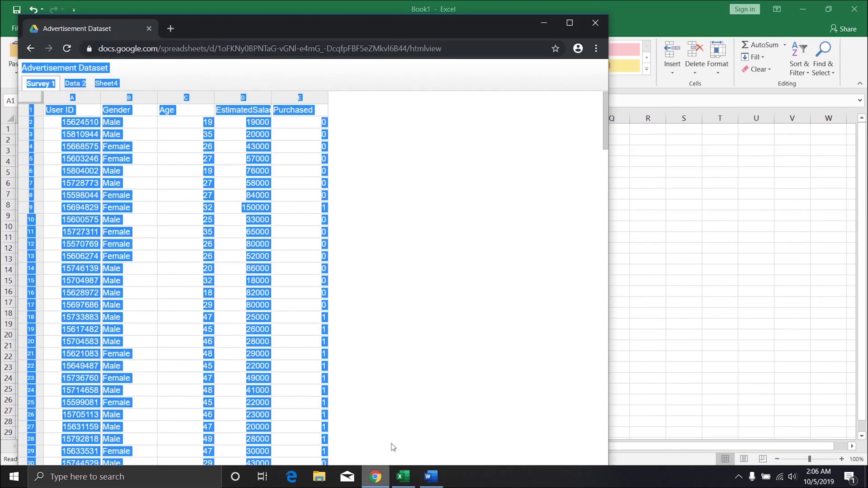
{"action": "left_click", "coordinate": [74, 84]}
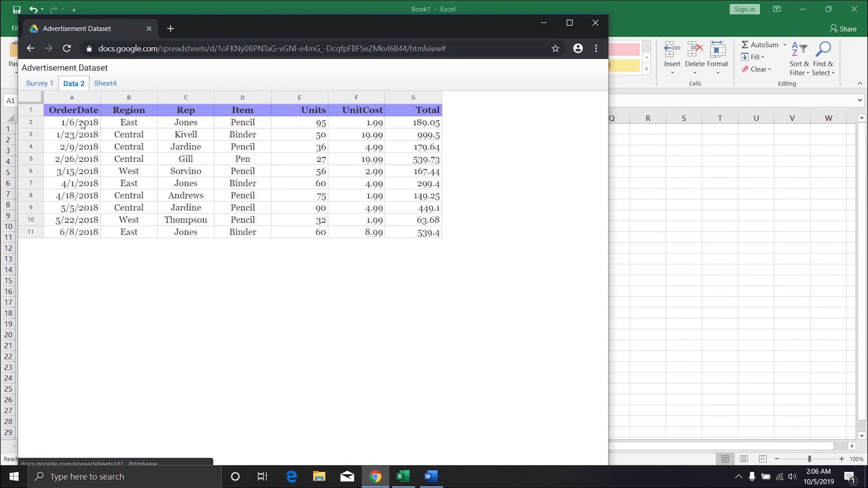
{"action": "key", "text": "ctrl+a"}
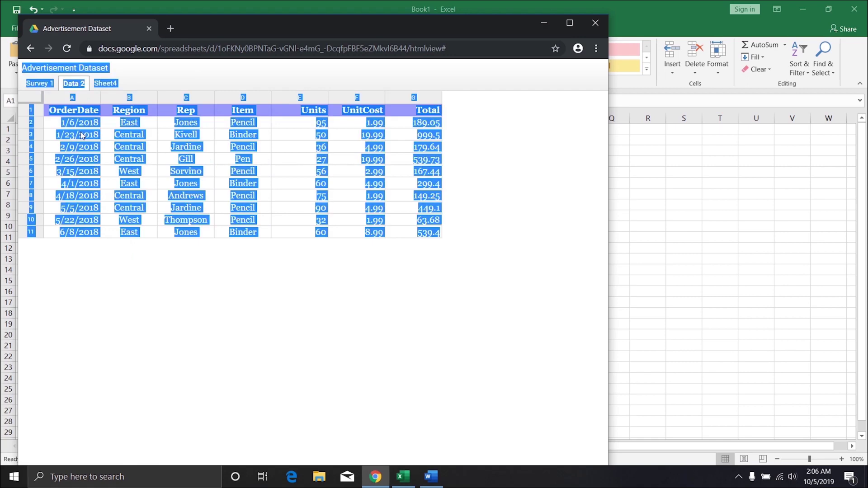
{"action": "key", "text": "ctrl+c"}
{"action": "key", "text": "alt+Tab"}
{"action": "key", "text": "ctrl+v"}
{"action": "left_click_drag", "start_coordinate": [8, 130], "coordinate": [8, 179]}
{"action": "right_click", "coordinate": [14, 131]}
Step: Delete the extra top rows on Sheet2 and autofit its column widths
{"action": "left_click", "coordinate": [36, 230]}
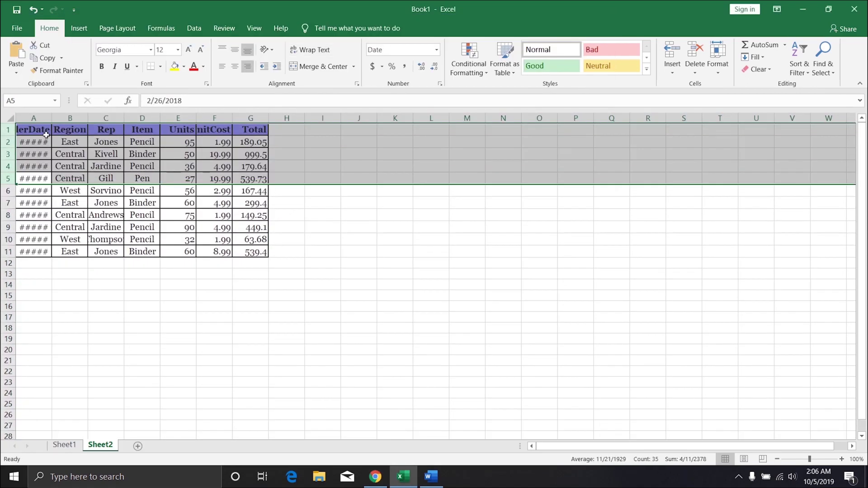
{"action": "key", "text": "ctrl+a"}
{"action": "double_click", "coordinate": [52, 118]}
Step: Paste the Chennai weather table into a new Sheet3, autofit columns, remove empty rows, and move the satellite image up
{"action": "key", "text": "alt+Tab"}
{"action": "left_click", "coordinate": [106, 83]}
{"action": "key", "text": "alt+Tab"}
{"action": "left_click", "coordinate": [138, 445]}
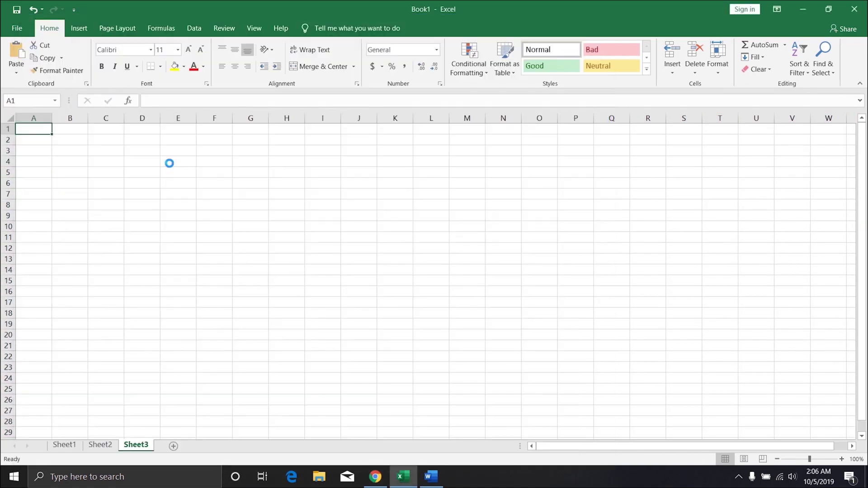
{"action": "key", "text": "ctrl+v"}
{"action": "key", "text": "ctrl+a"}
{"action": "double_click", "coordinate": [52, 118]}
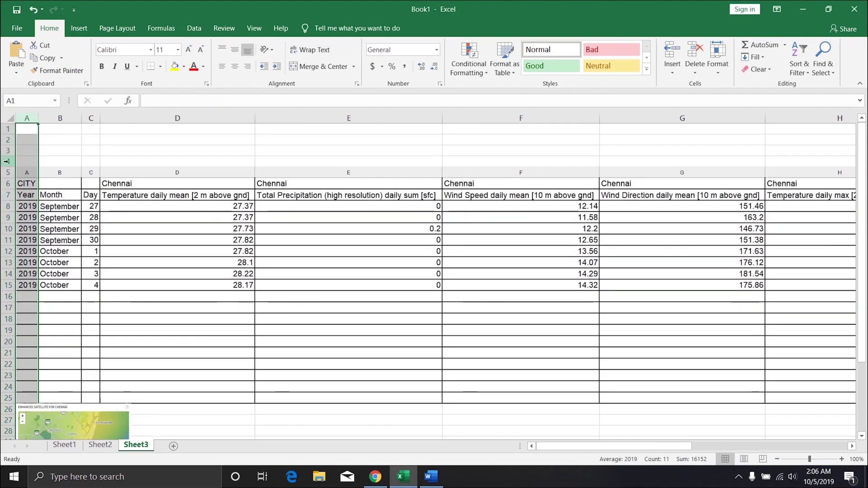
{"action": "left_click_drag", "start_coordinate": [6, 161], "coordinate": [8, 172]}
{"action": "key", "text": "ctrl+minus"}
{"action": "left_click_drag", "start_coordinate": [73, 423], "coordinate": [170, 270]}
{"action": "left_click", "coordinate": [262, 295]}
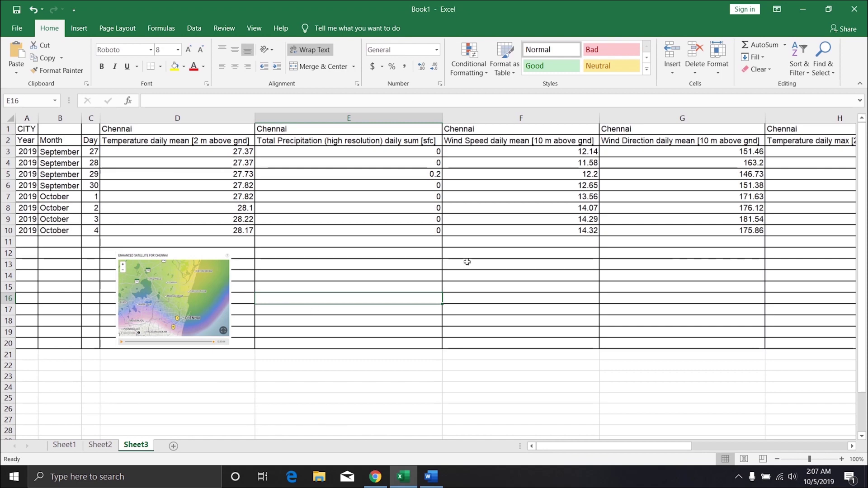
Step: Close Excel, saving Book1 to the Desktop
{"action": "left_click", "coordinate": [100, 445]}
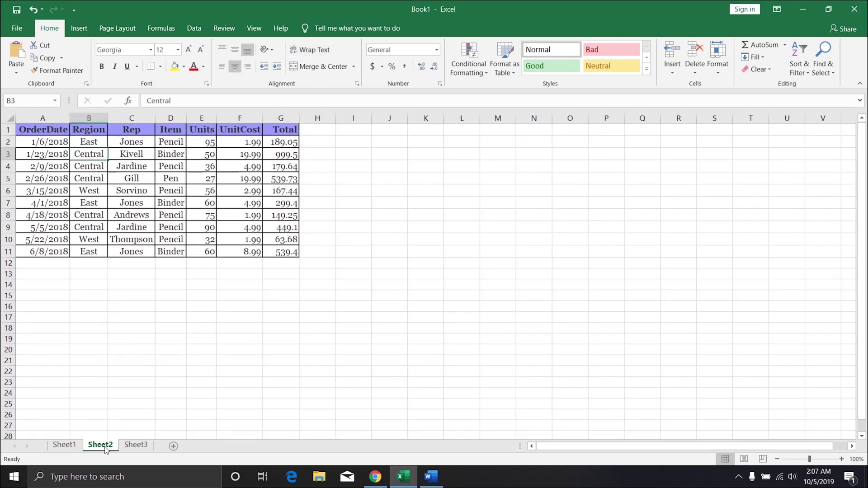
{"action": "left_click", "coordinate": [64, 445]}
{"action": "left_click", "coordinate": [855, 9]}
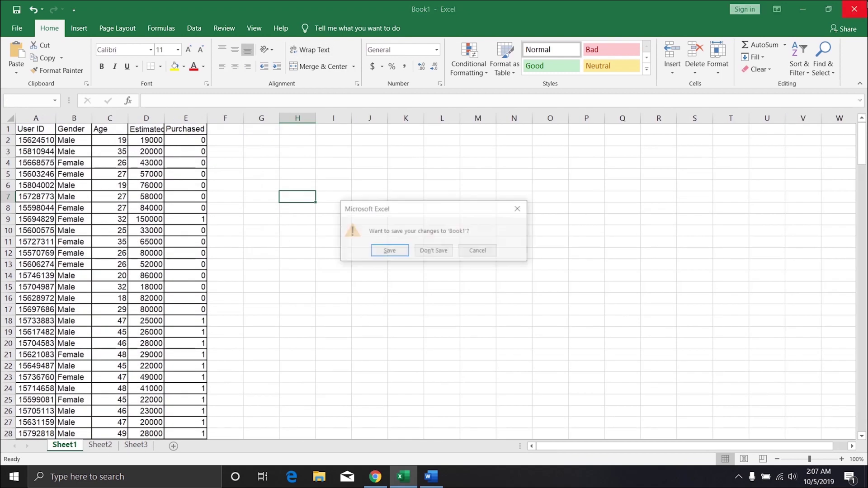
{"action": "left_click", "coordinate": [372, 259]}
{"action": "left_click", "coordinate": [43, 83]}
{"action": "left_click", "coordinate": [338, 267]}
{"action": "left_click", "coordinate": [171, 29]}
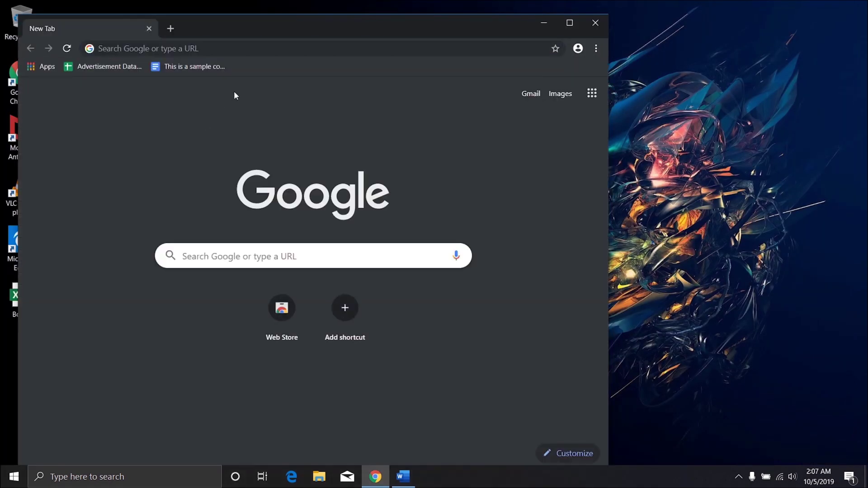
Step: Open the sample copy protected document, then set JavaScript to blocked in Chrome's site settings
{"action": "left_click", "coordinate": [209, 72]}
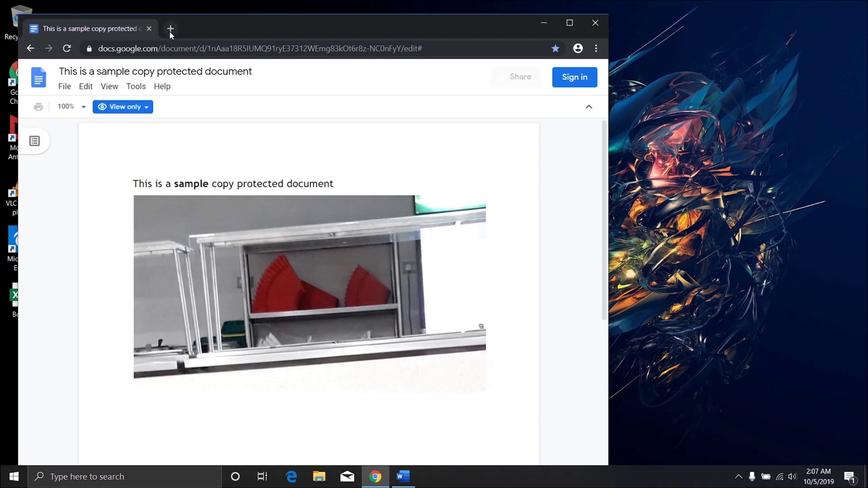
{"action": "left_click", "coordinate": [171, 29]}
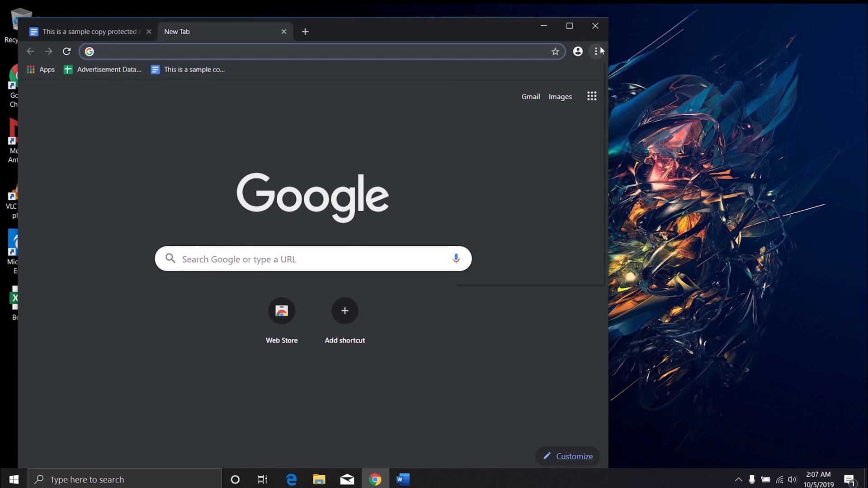
{"action": "left_click", "coordinate": [600, 49]}
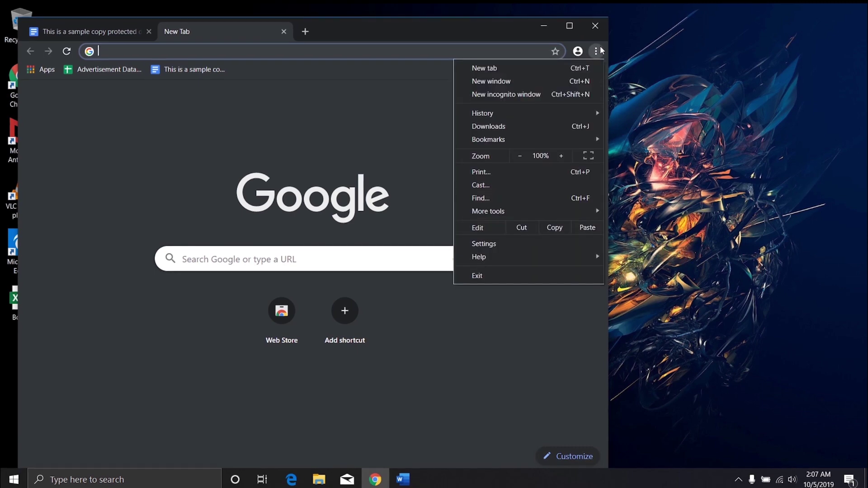
{"action": "left_click", "coordinate": [531, 244]}
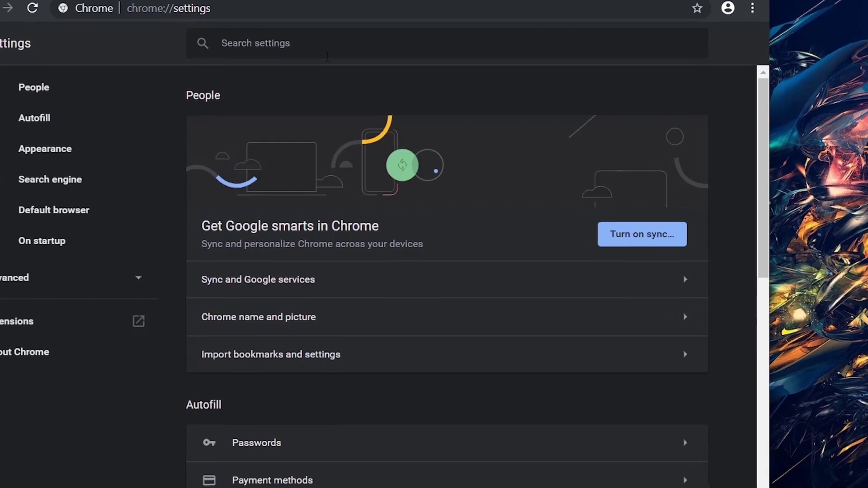
{"action": "left_click", "coordinate": [327, 57]}
{"action": "type", "text": "java"}
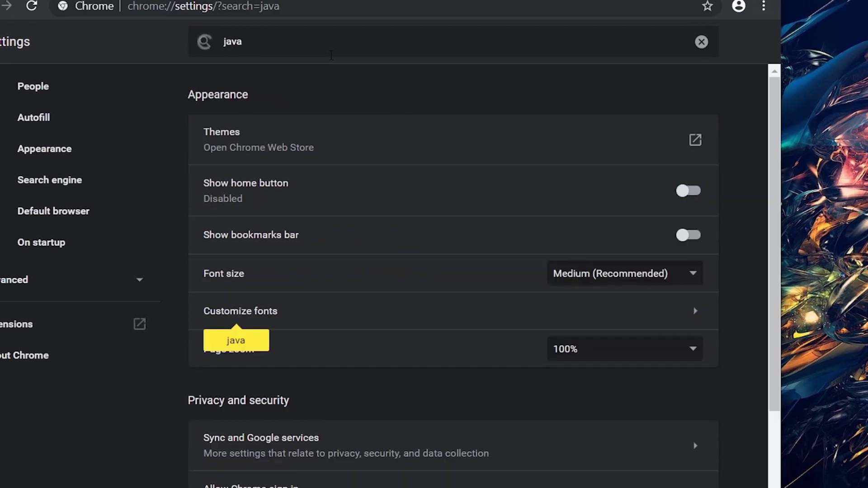
{"action": "type", "text": "sc"}
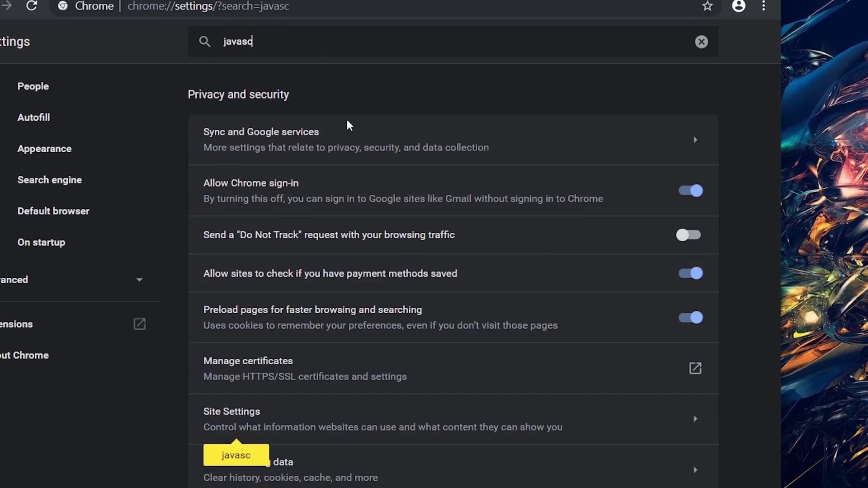
{"action": "left_click", "coordinate": [305, 434]}
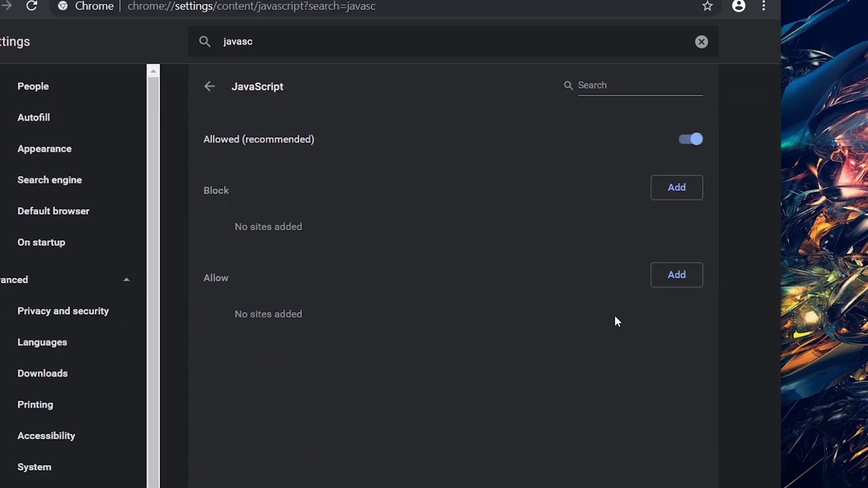
{"action": "left_click", "coordinate": [688, 141]}
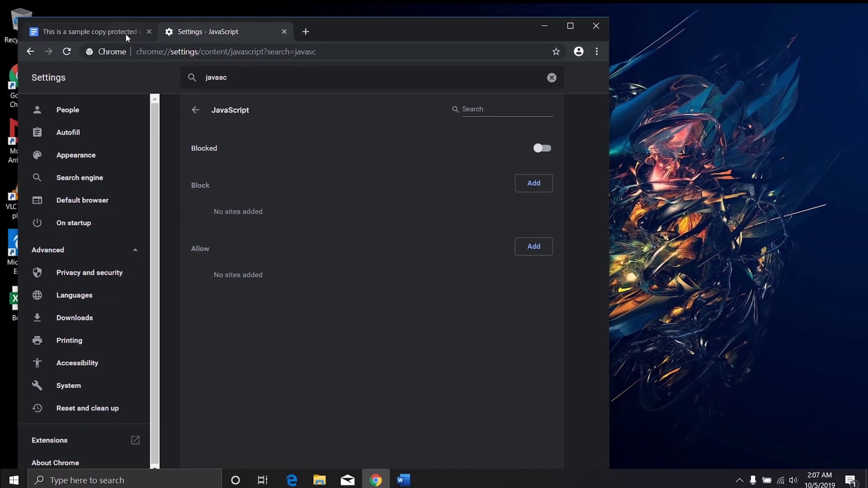
Step: Reload the document tab and replace 'edit#' in its URL with 'mobilebasic'
{"action": "left_click", "coordinate": [125, 33]}
{"action": "left_click", "coordinate": [69, 53]}
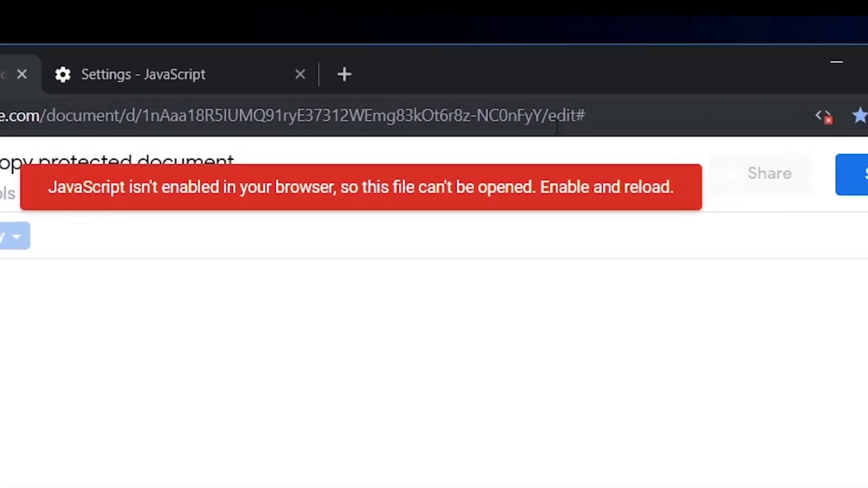
{"action": "left_click_drag", "start_coordinate": [596, 124], "coordinate": [705, 129]}
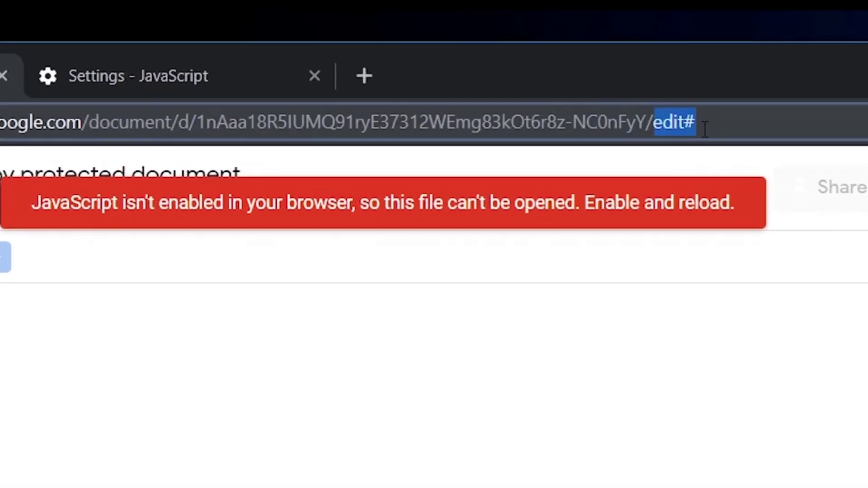
{"action": "key", "text": "BackSpace"}
{"action": "type", "text": "edit#"}
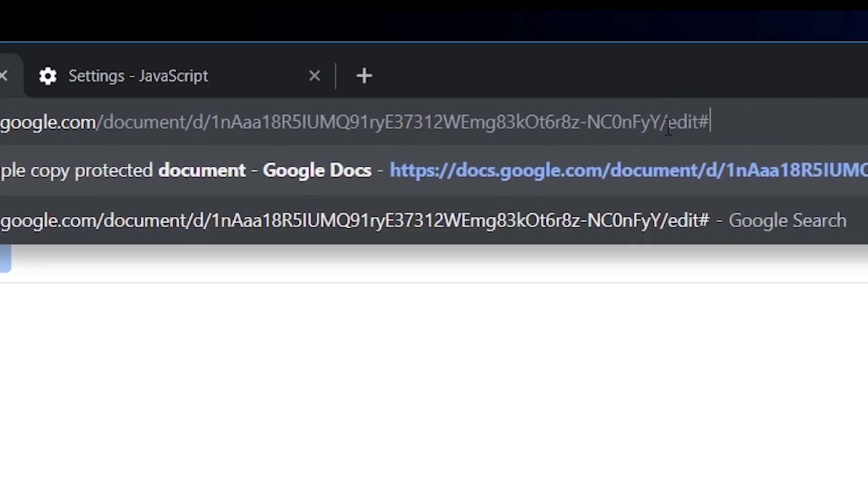
{"action": "key", "text": "shift+Left"}
{"action": "key", "text": "shift+Left"}
{"action": "key", "text": "shift+Left"}
{"action": "key", "text": "shift+Left"}
{"action": "key", "text": "shift+Left"}
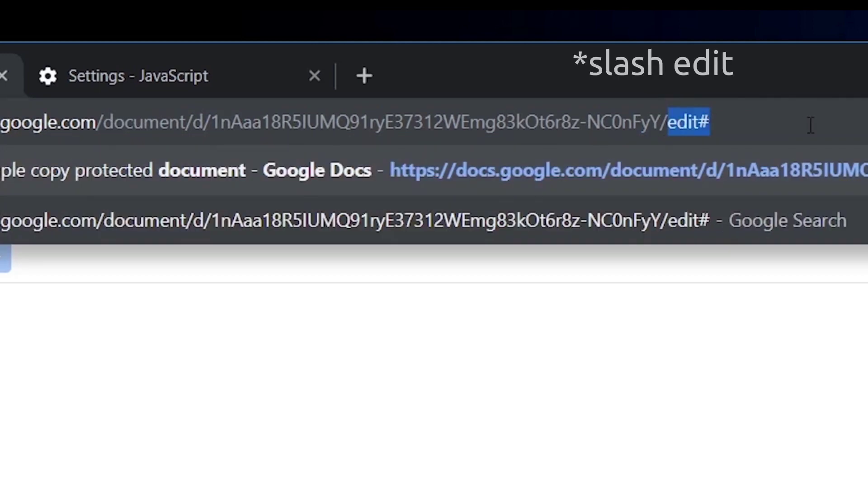
{"action": "key", "text": "BackSpace"}
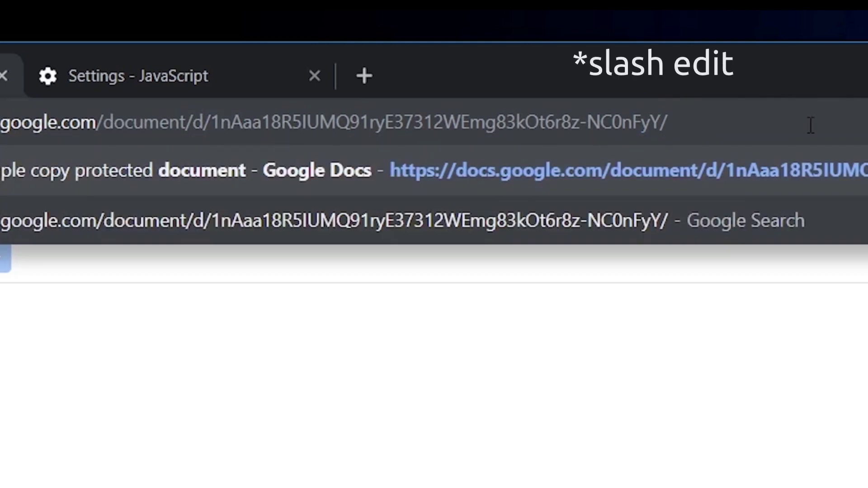
{"action": "type", "text": "mobil"}
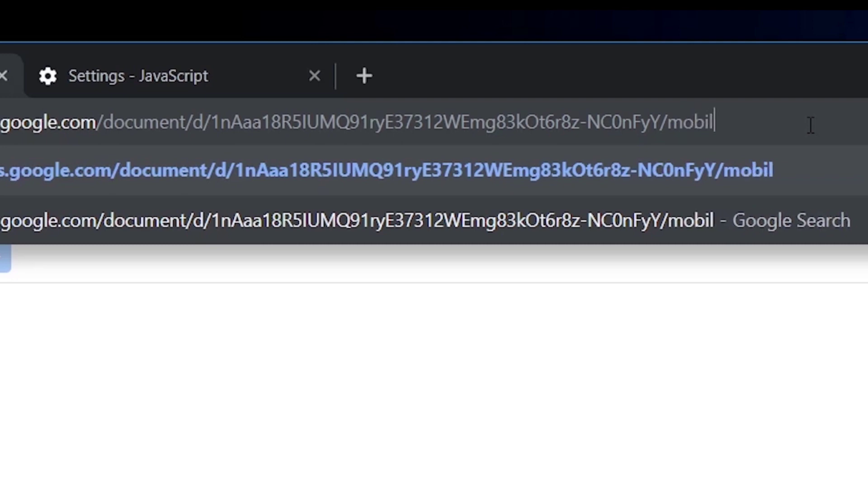
{"action": "type", "text": "e"}
{"action": "type", "text": "basic"}
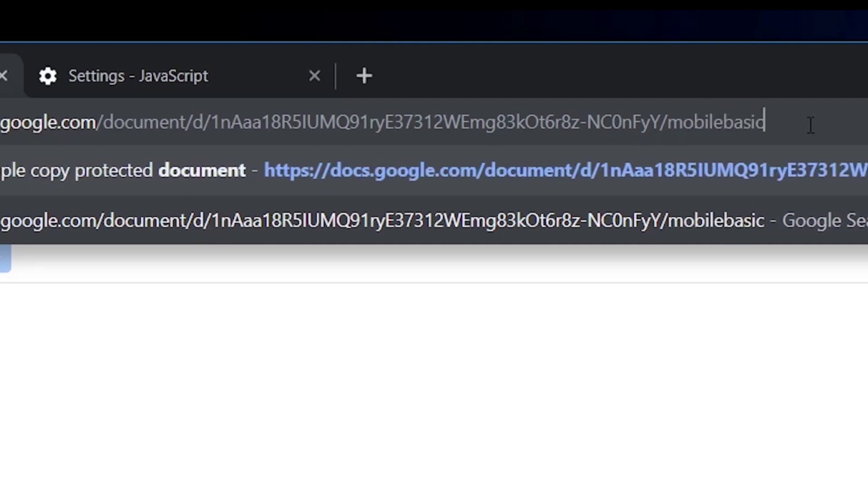
{"action": "key", "text": "Return"}
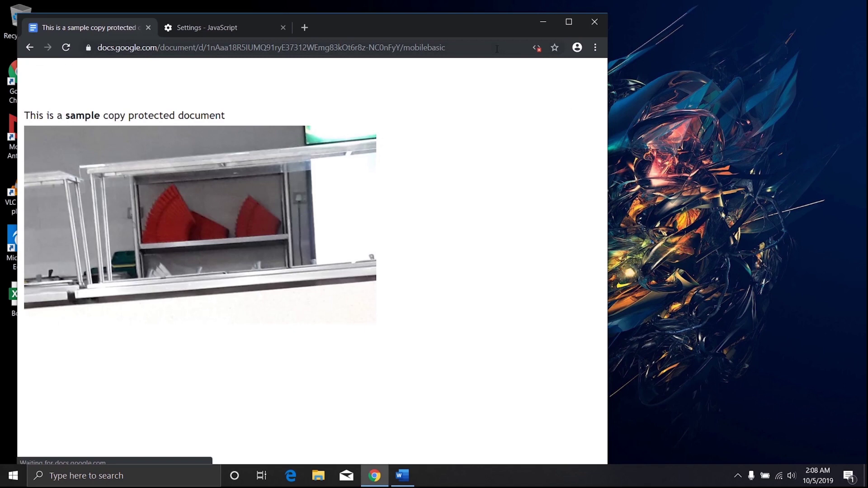
Step: Copy the heading and image from the mobilebasic page and paste them into Word
{"action": "left_click_drag", "start_coordinate": [26, 95], "coordinate": [295, 270]}
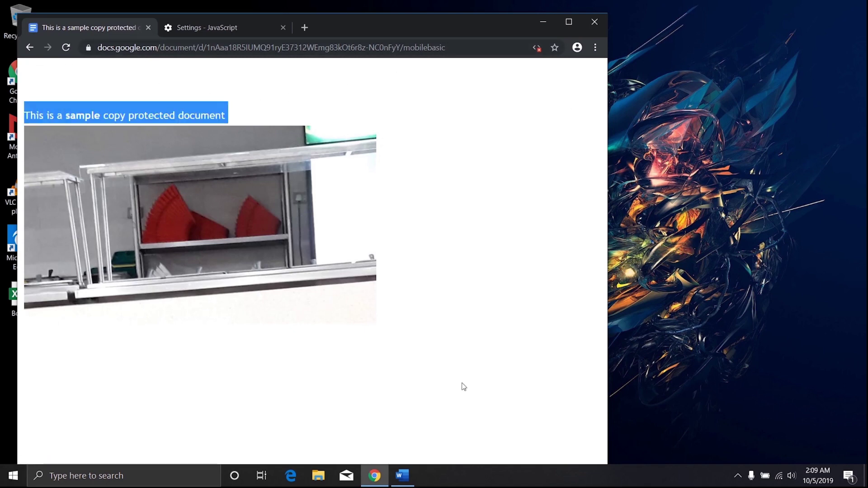
{"action": "right_click", "coordinate": [449, 349]}
{"action": "left_click", "coordinate": [459, 357]}
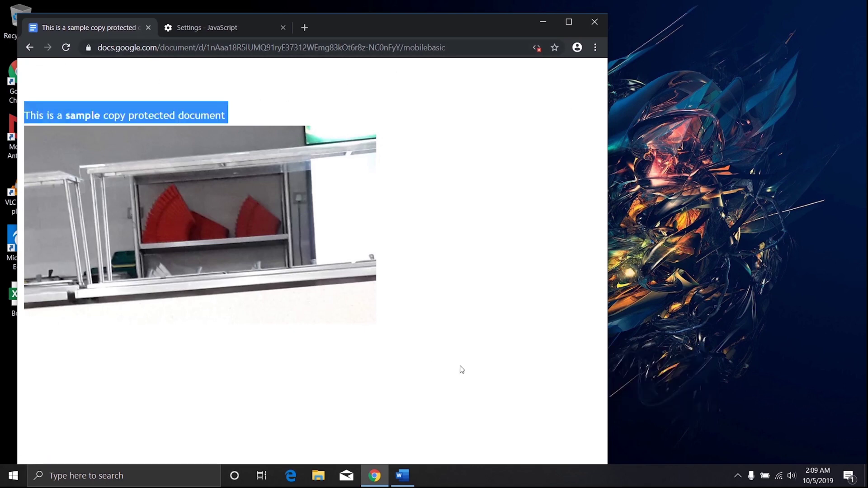
{"action": "left_click", "coordinate": [402, 475]}
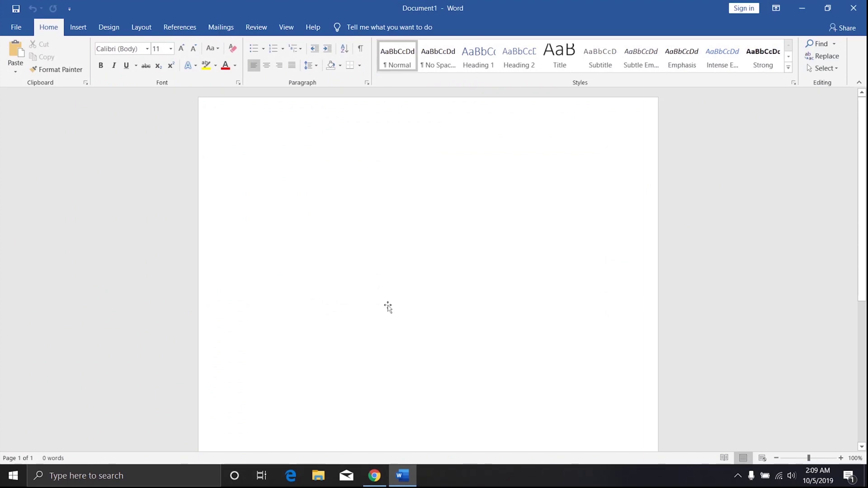
{"action": "key", "text": "ctrl+v"}
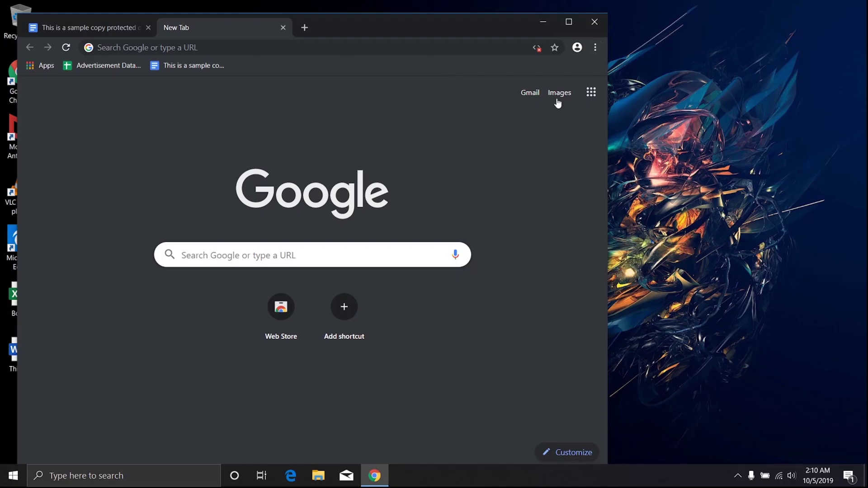
Step: Set JavaScript back to Allowed in site settings, then close the Settings and mobilebasic document tabs
{"action": "left_click", "coordinate": [595, 48]}
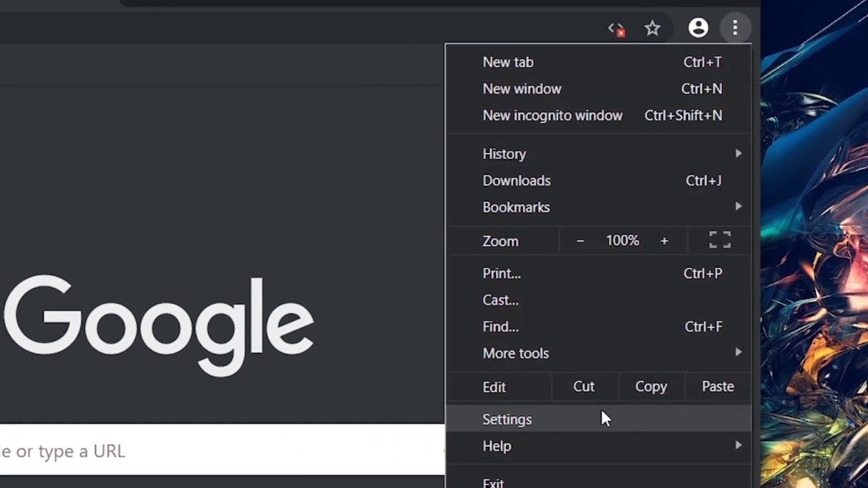
{"action": "left_click", "coordinate": [411, 403]}
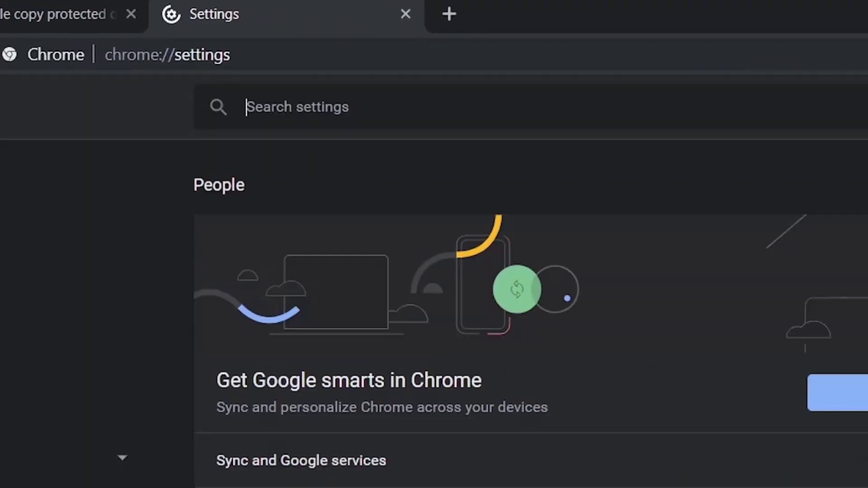
{"action": "type", "text": "javas"}
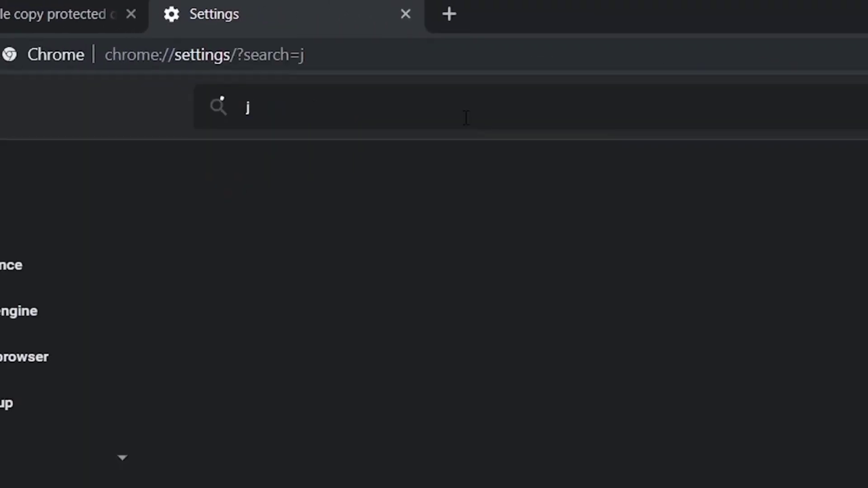
{"action": "type", "text": "cr"}
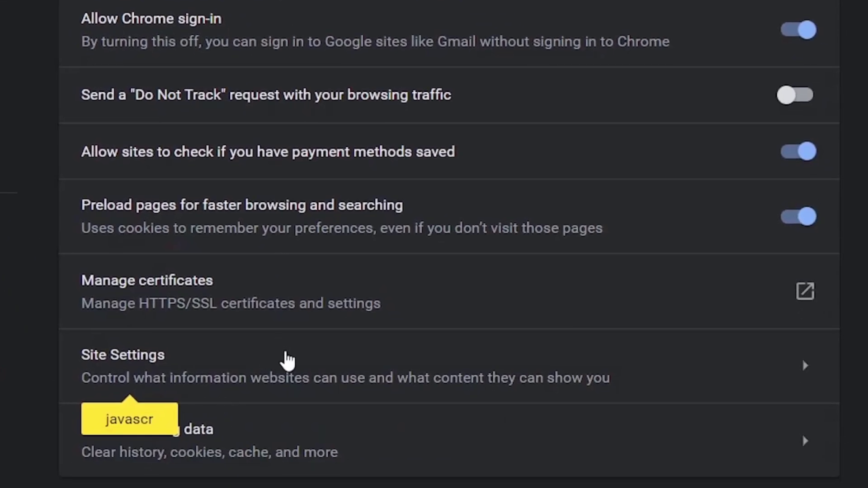
{"action": "left_click", "coordinate": [286, 360]}
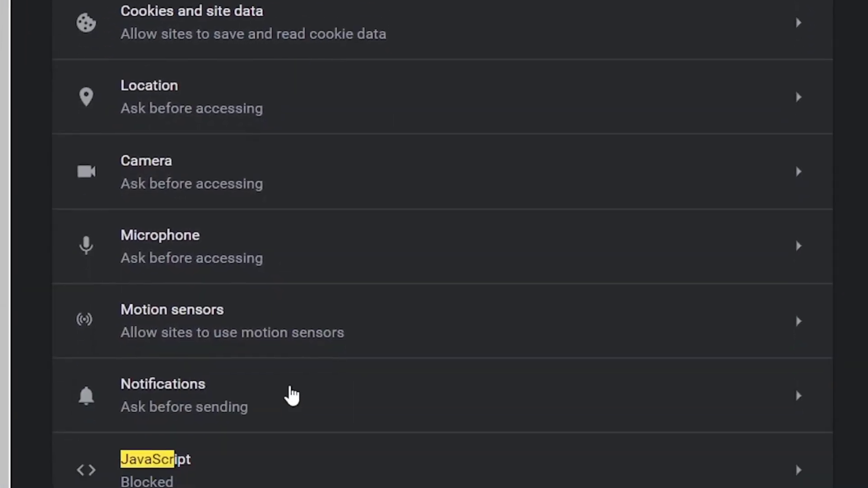
{"action": "left_click", "coordinate": [310, 481]}
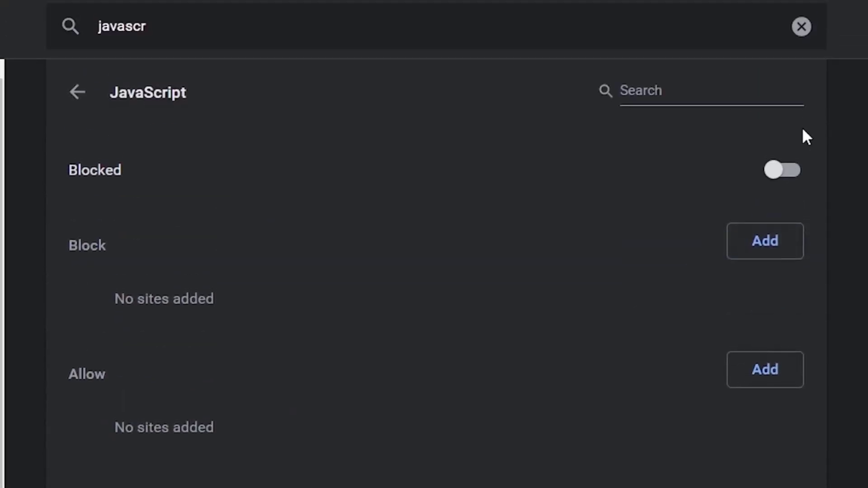
{"action": "left_click", "coordinate": [784, 178]}
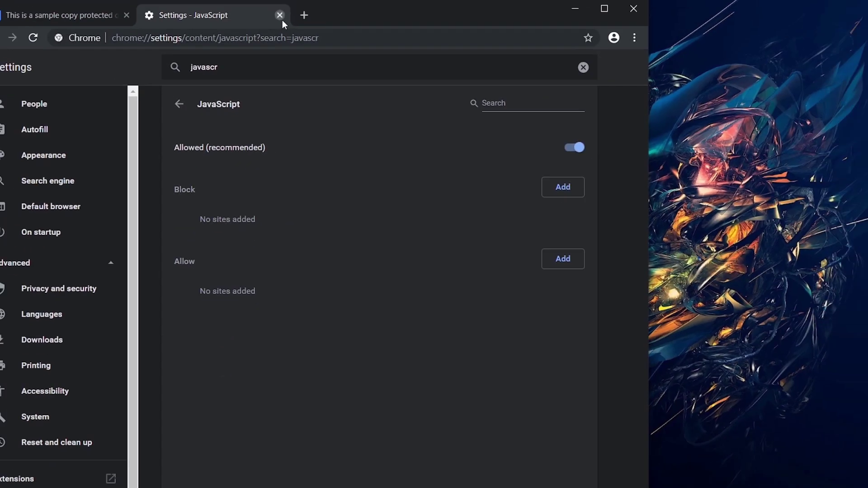
{"action": "left_click", "coordinate": [282, 20]}
{"action": "left_click", "coordinate": [127, 15]}
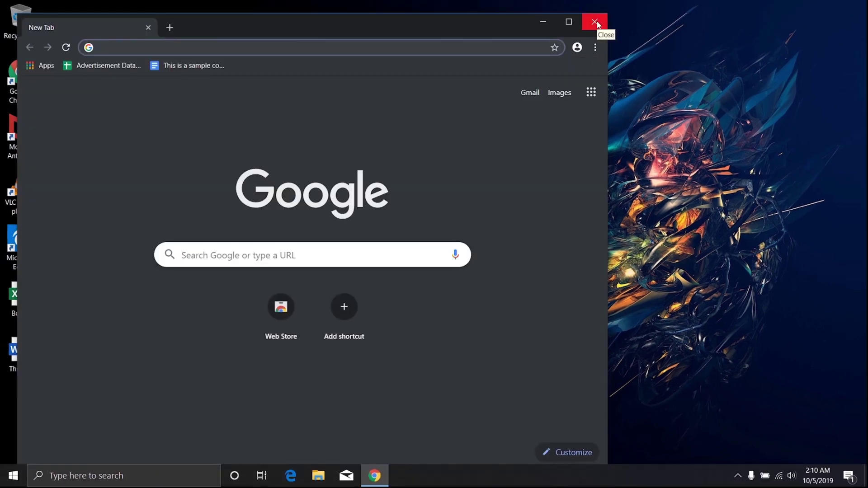
Step: Close the Google Chrome window
{"action": "left_click", "coordinate": [595, 21]}
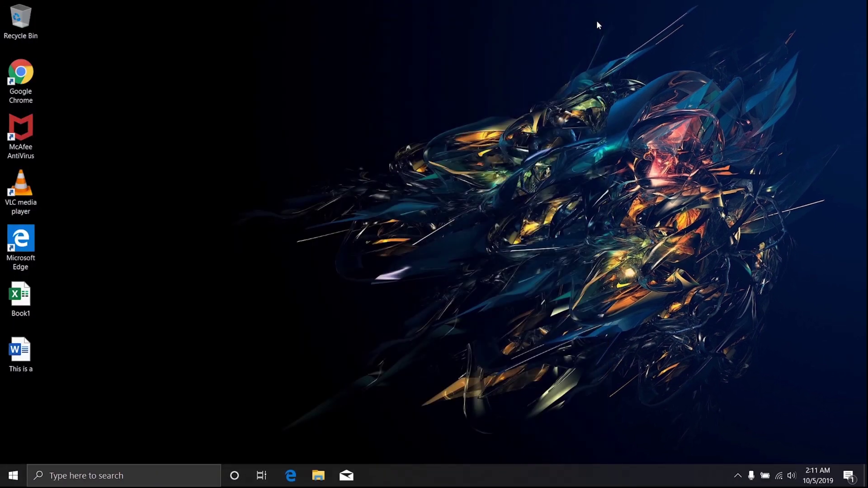